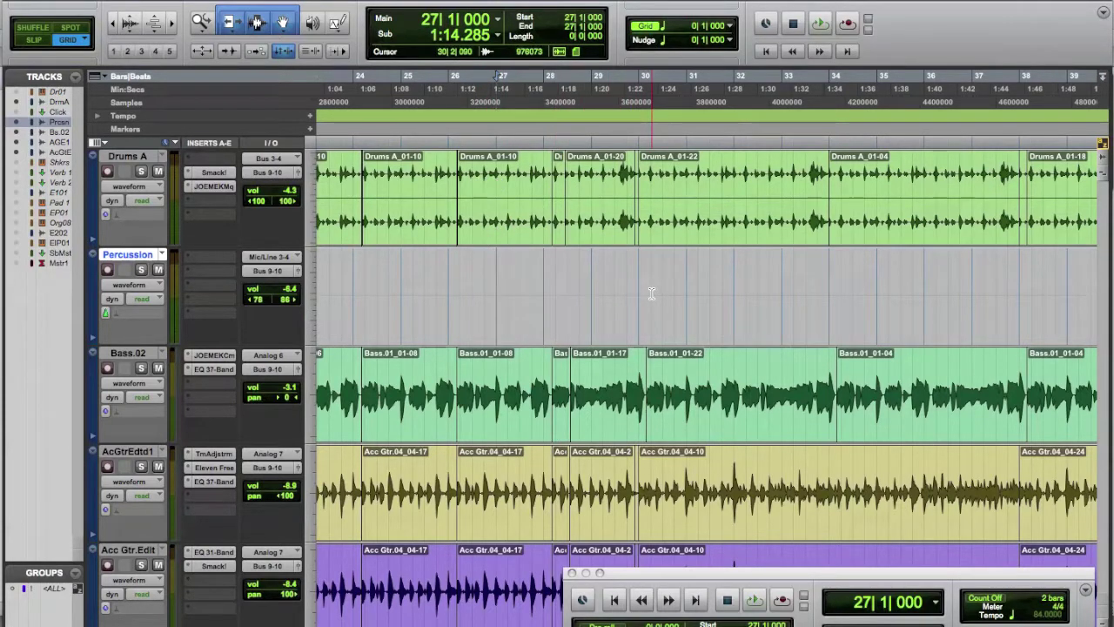
# Play the session from bar 27, stop, and bring up the Loops PT browser
pyautogui.click(721, 416)
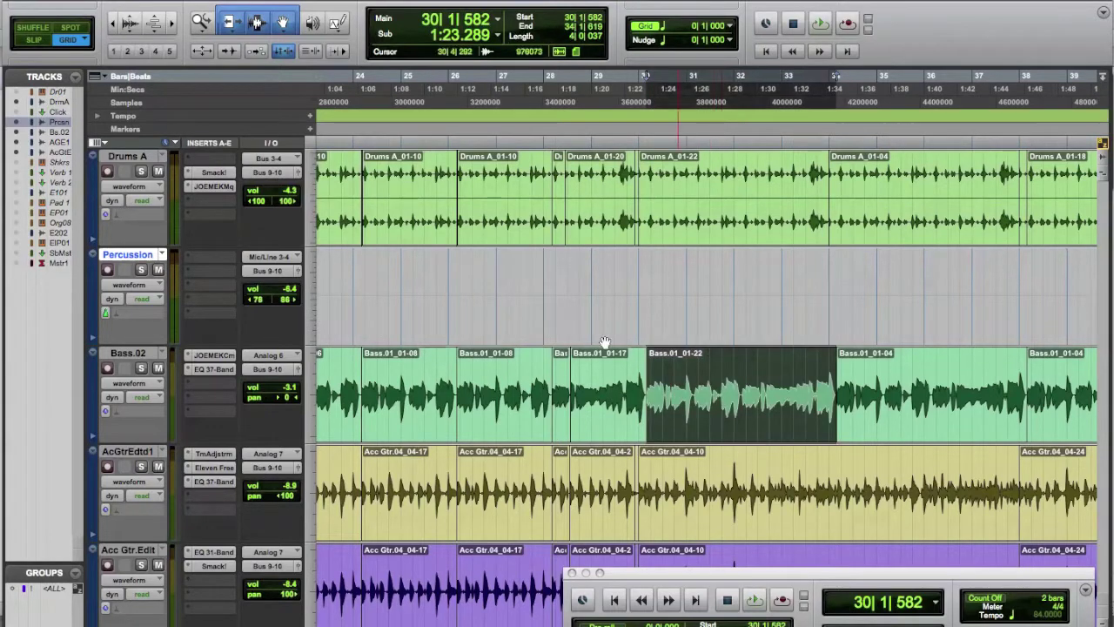
pyautogui.click(497, 278)
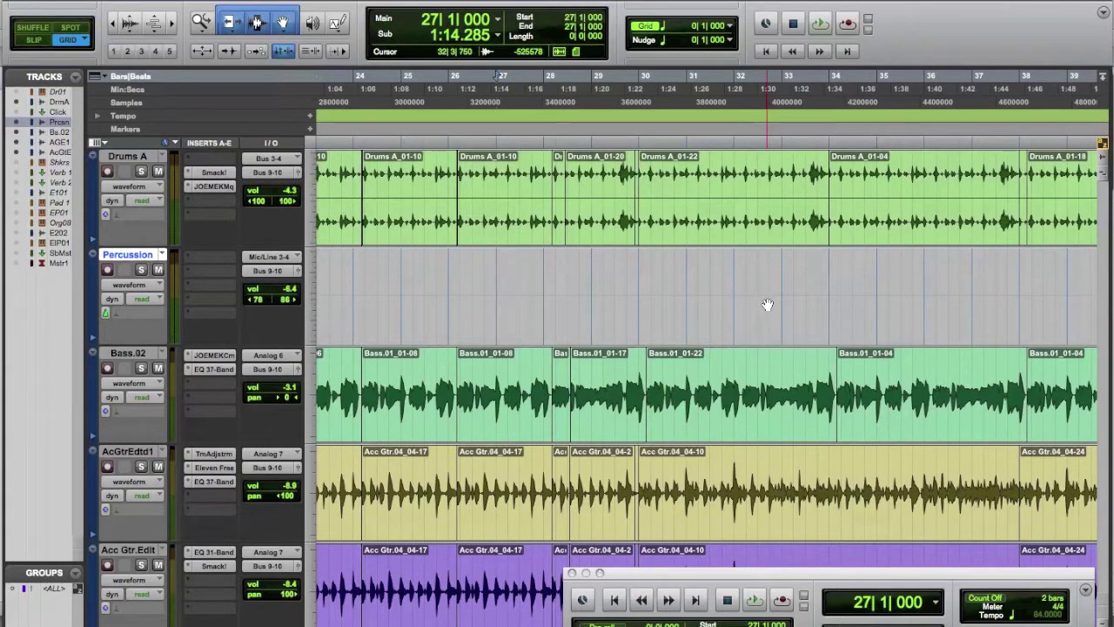
pyautogui.press('space')
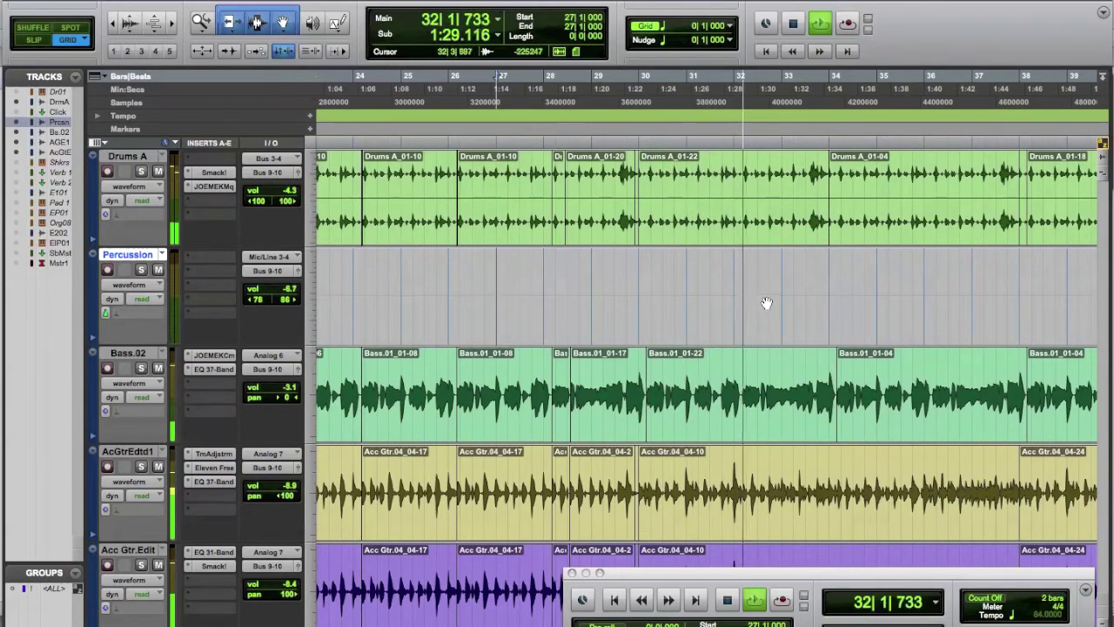
pyautogui.press('space')
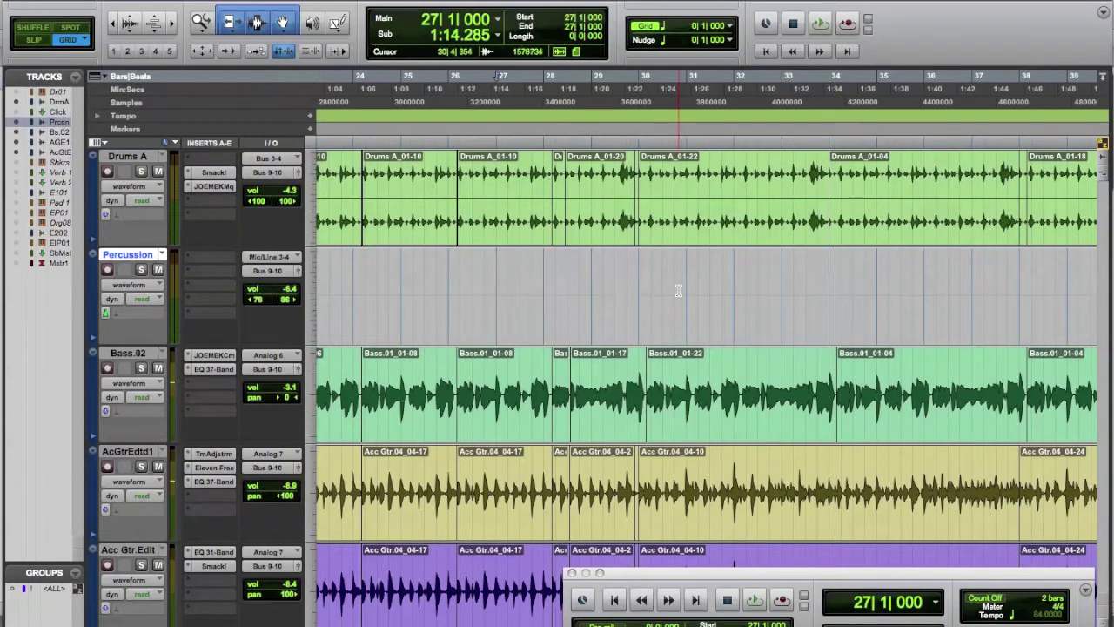
pyautogui.hotkey('alt', ';')
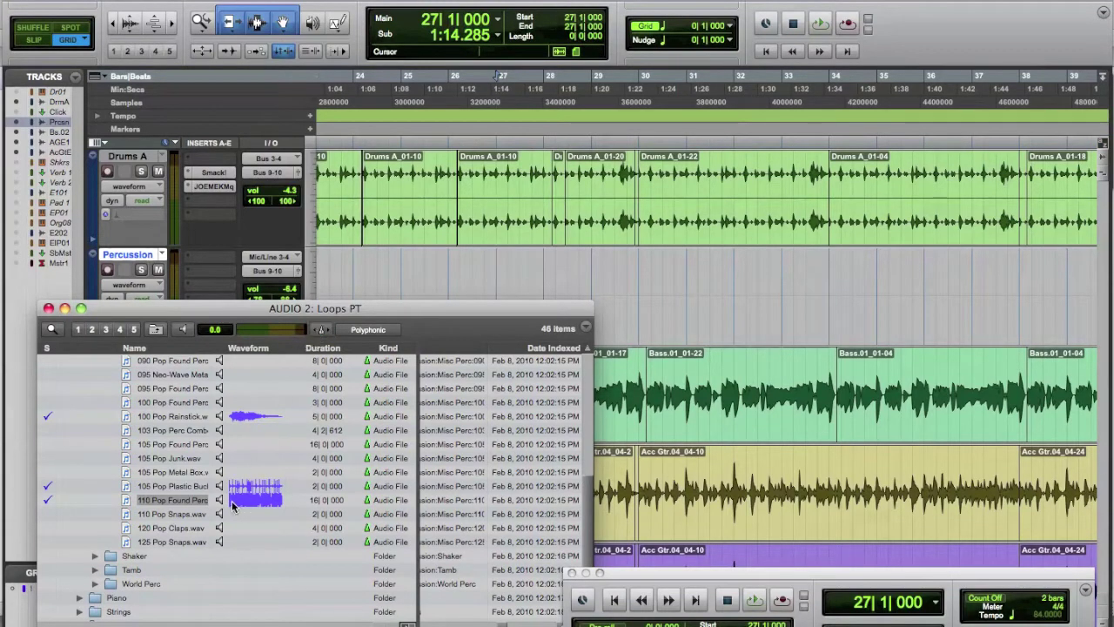
# Preview '110 Pop Found Perc Combo 12-Poly' in sync and place it on the Percussion track at bar 30
pyautogui.click(219, 500)
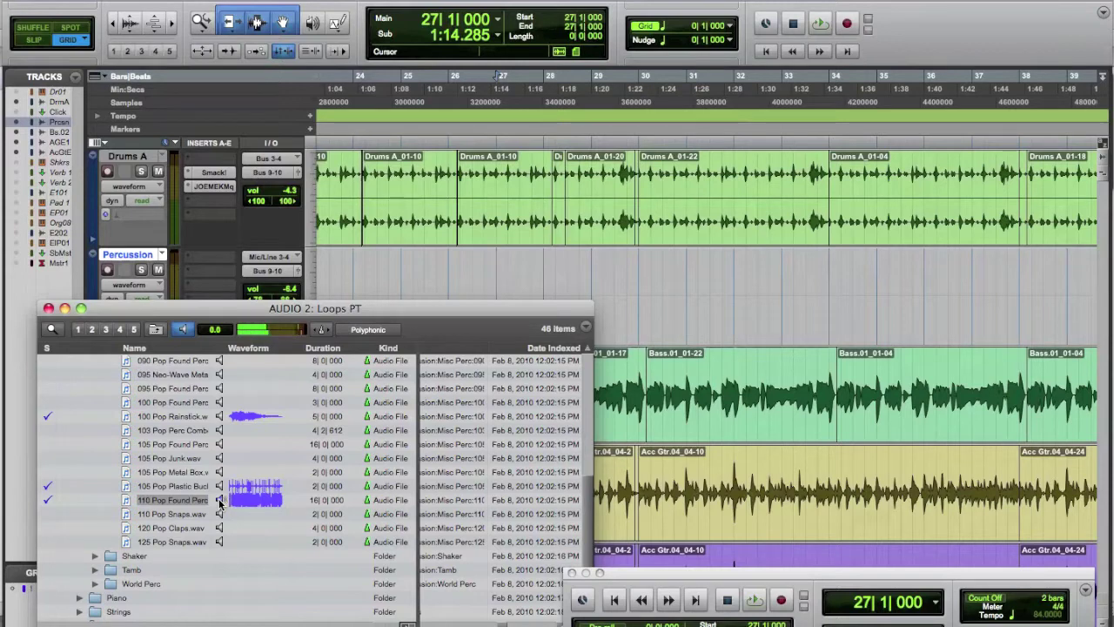
pyautogui.click(322, 332)
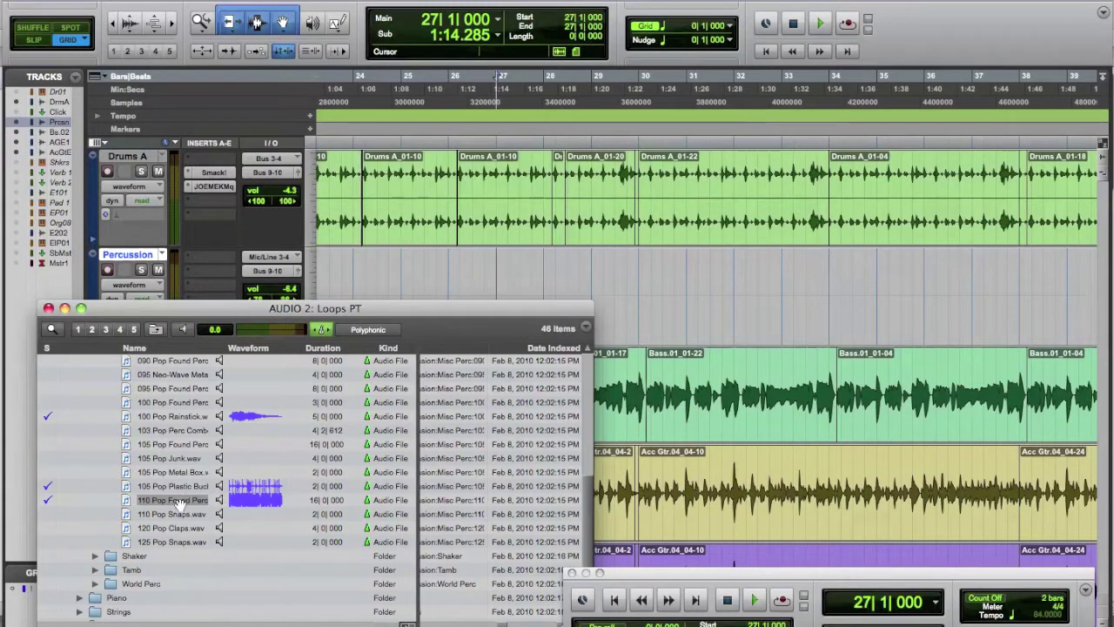
pyautogui.moveTo(174, 503); pyautogui.dragTo(699, 276)
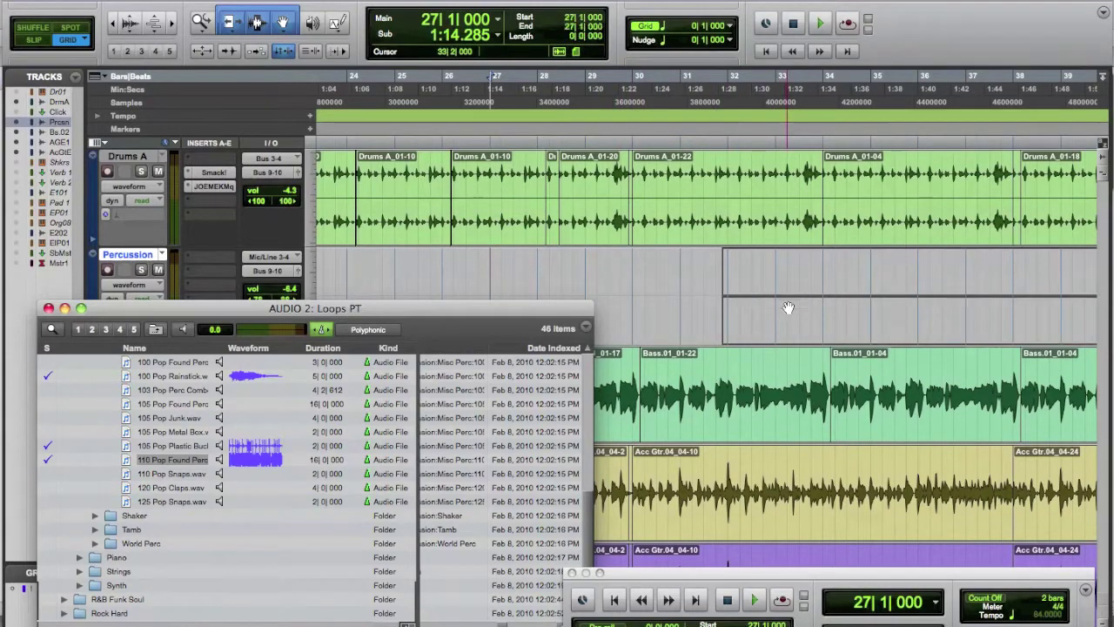
pyautogui.moveTo(788, 307); pyautogui.dragTo(788, 309)
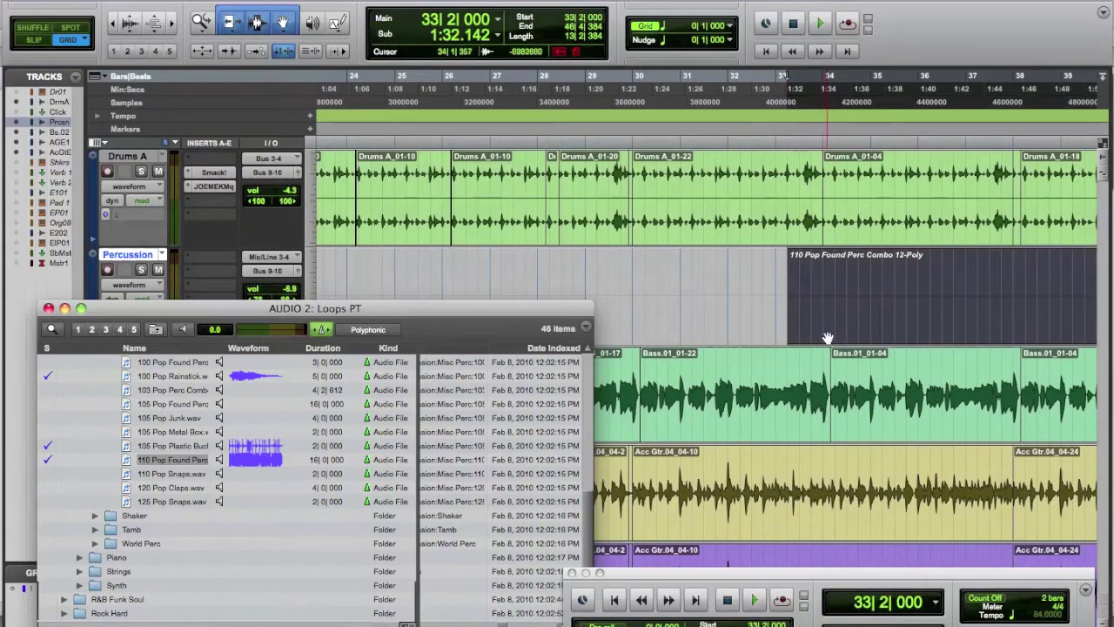
pyautogui.moveTo(828, 338); pyautogui.dragTo(679, 323)
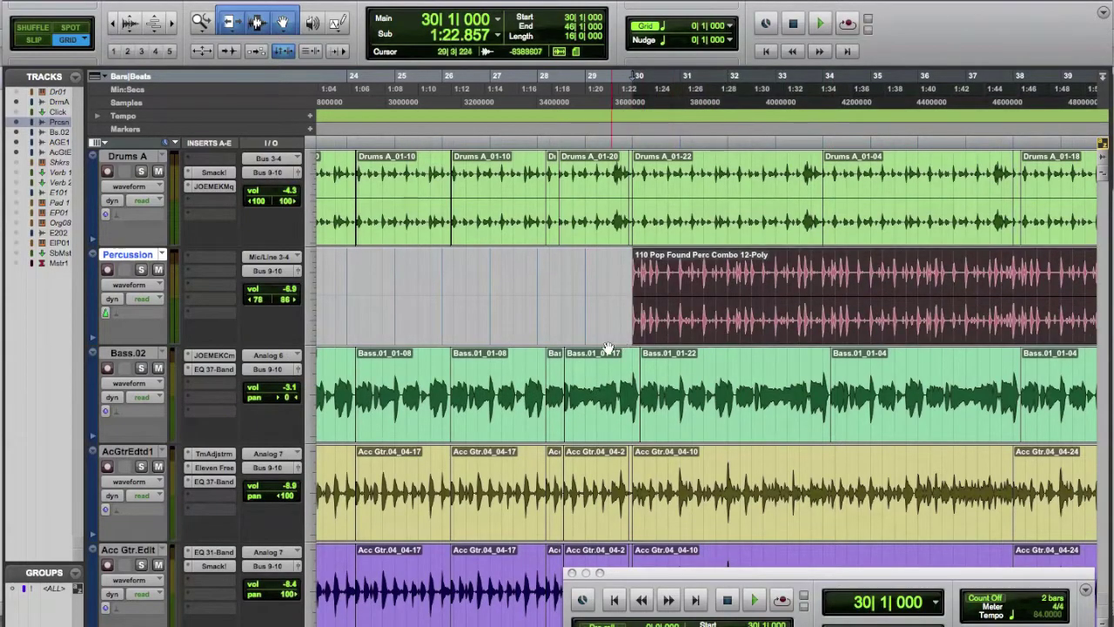
# Play from bar 30, then zoom in on the loop's first hits and replay to compare timing
pyautogui.press('space')
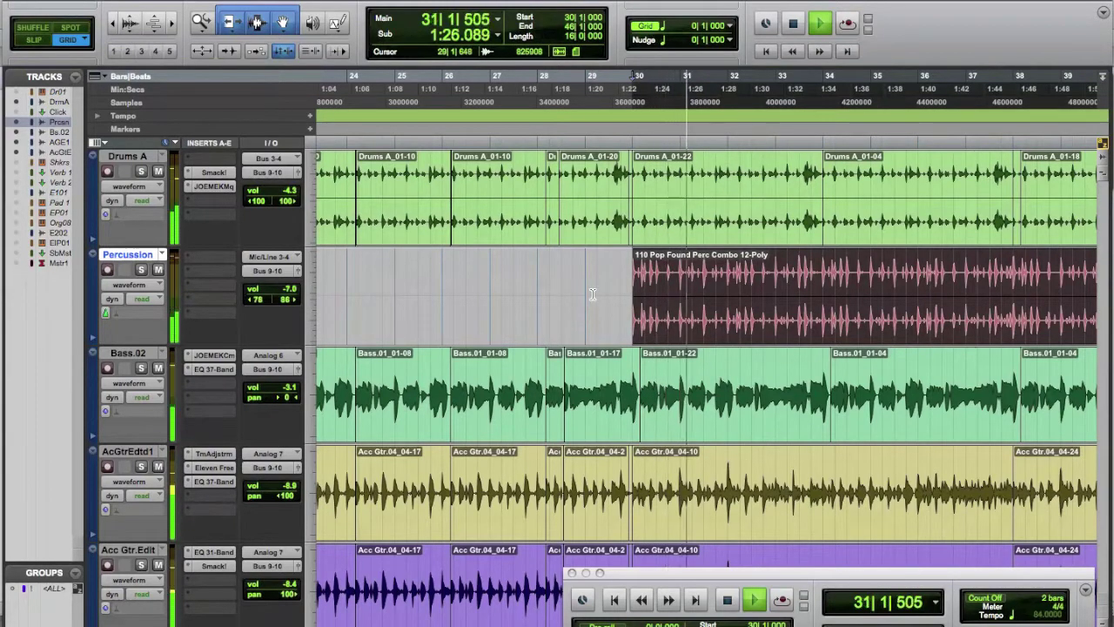
pyautogui.press('space')
pyautogui.press('super+bracketright')
pyautogui.press('super+bracketright')
pyautogui.press('super+bracketright')
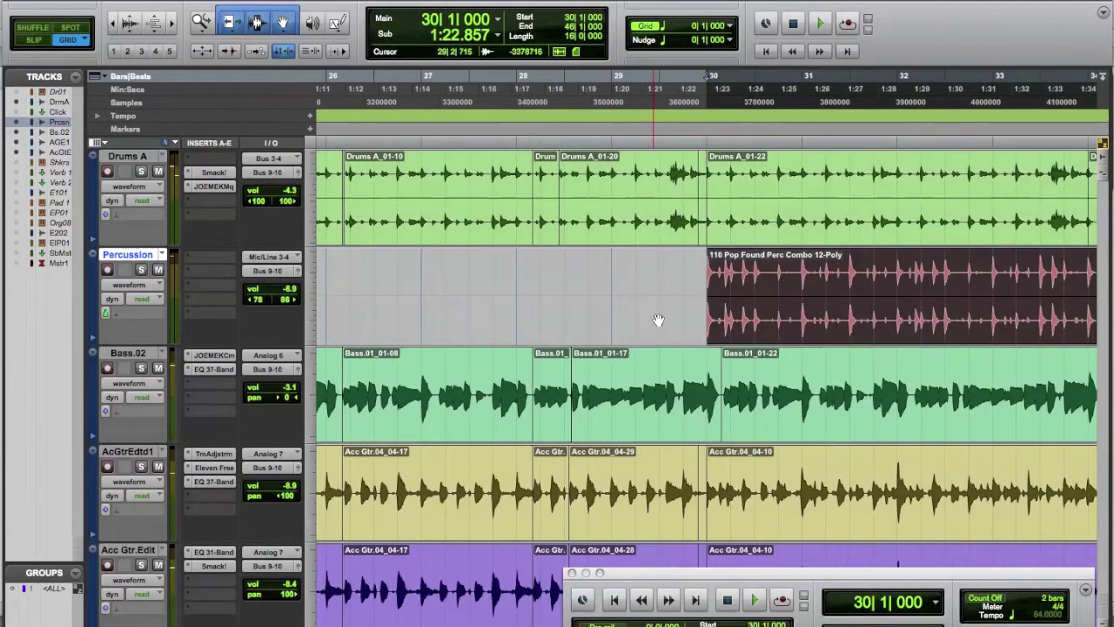
pyautogui.hscroll(5, 691, 310)
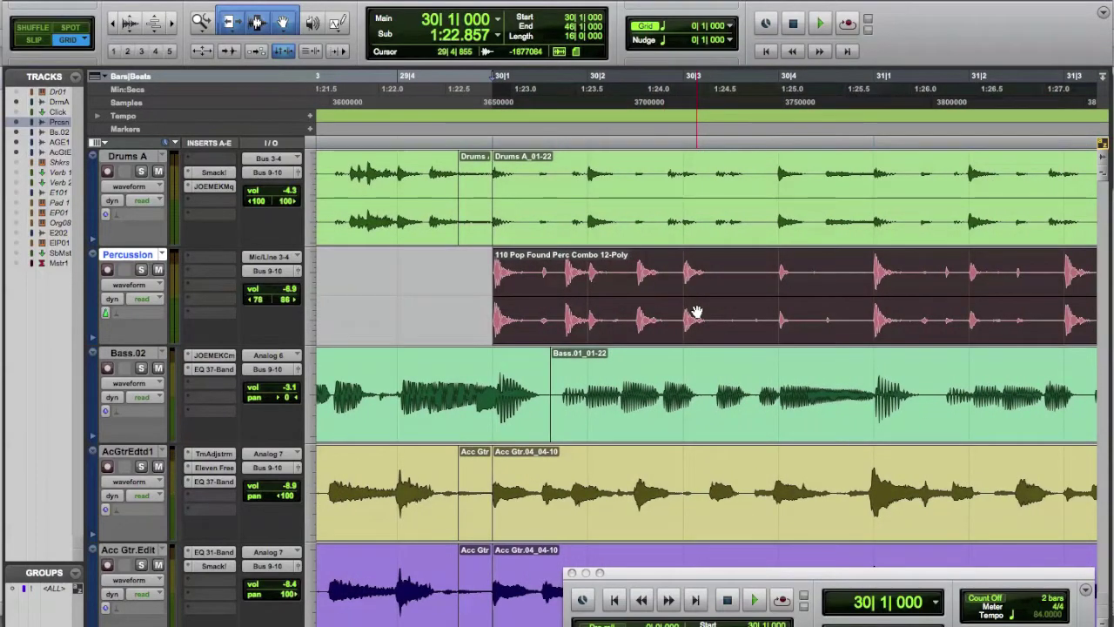
pyautogui.press('super+bracketright')
pyautogui.hscroll(5, 631, 302)
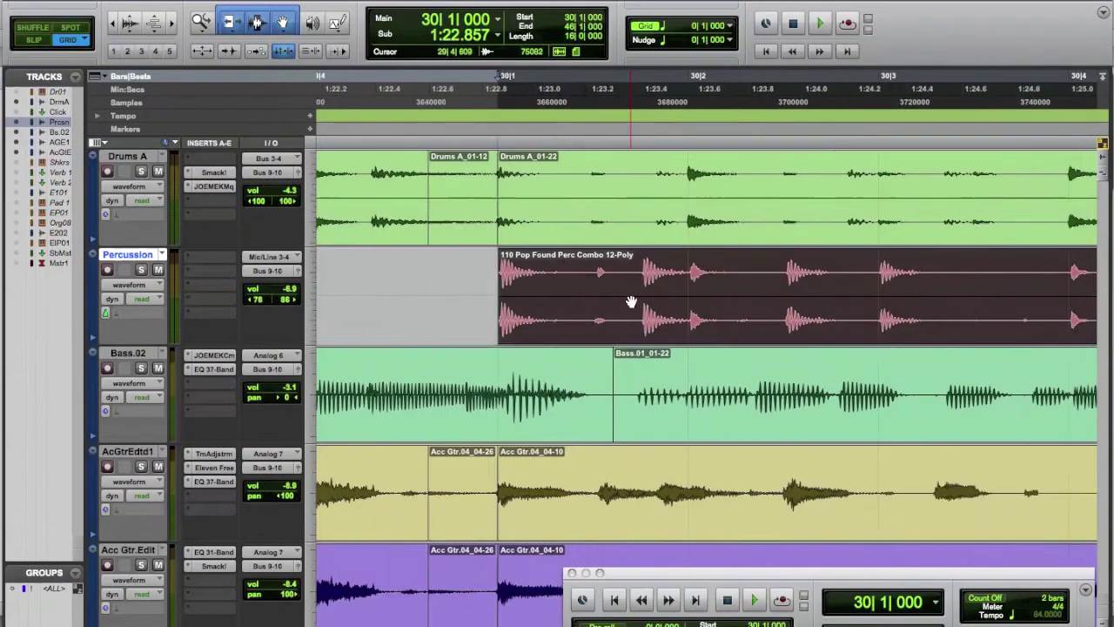
pyautogui.hscroll(1, 631, 302)
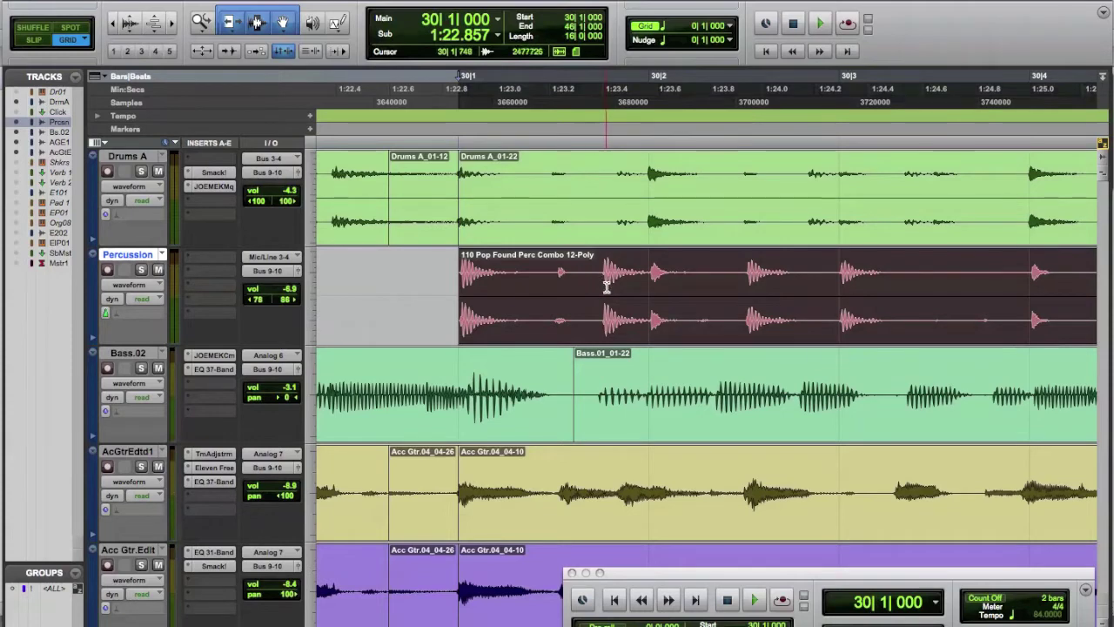
pyautogui.press('space')
pyautogui.press('space')
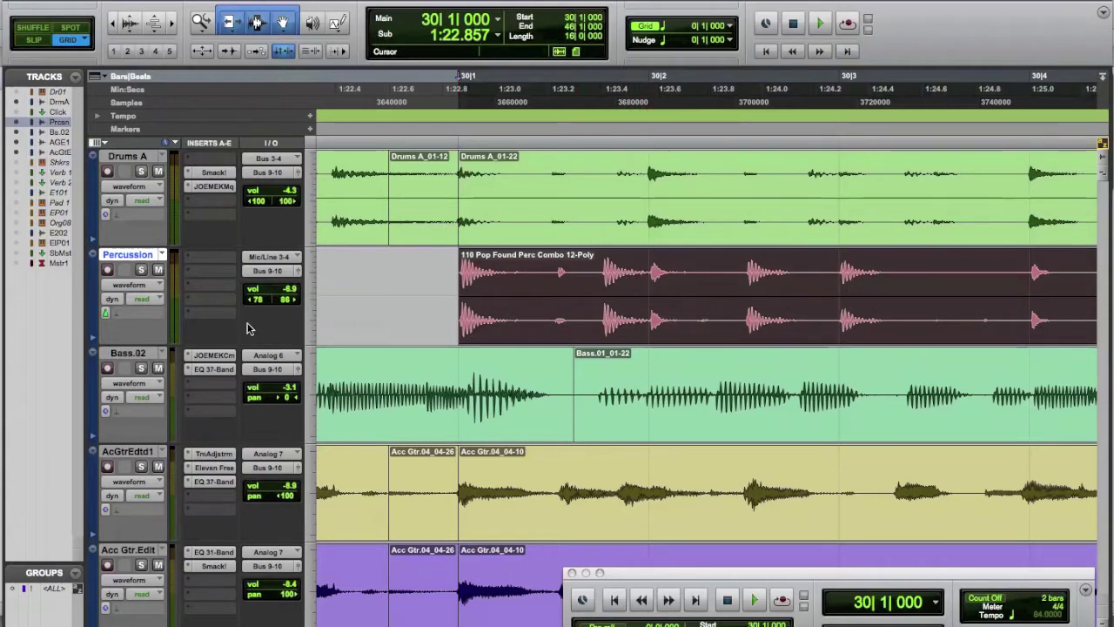
# Set the Percussion track's Elastic Audio to Rhythmic and select the Drums A_01-22 clip
pyautogui.click(106, 312)
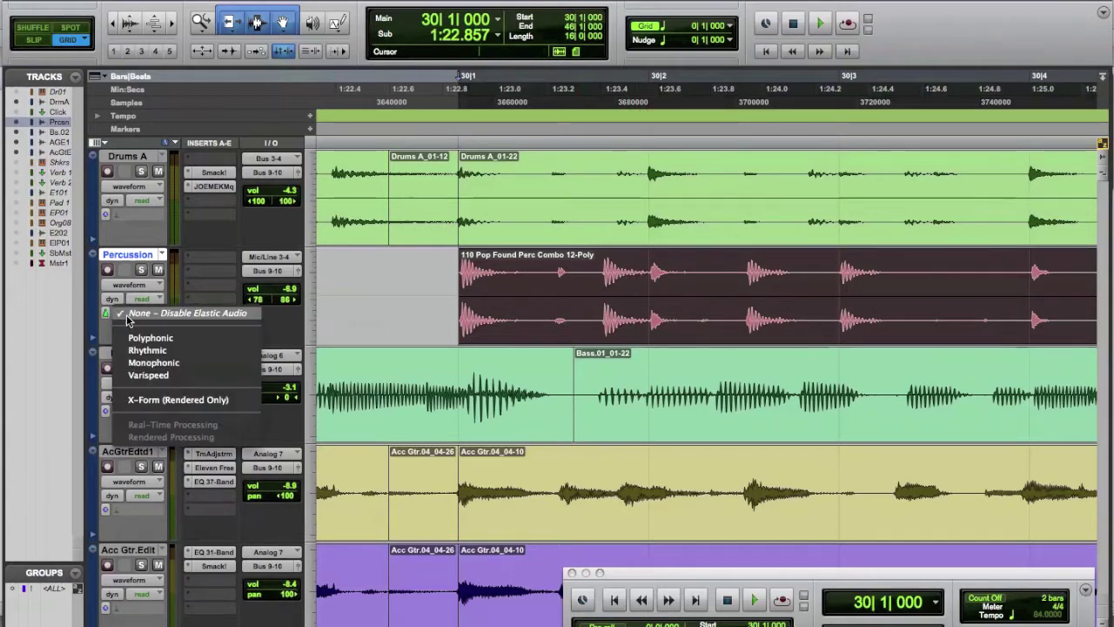
pyautogui.click(146, 351)
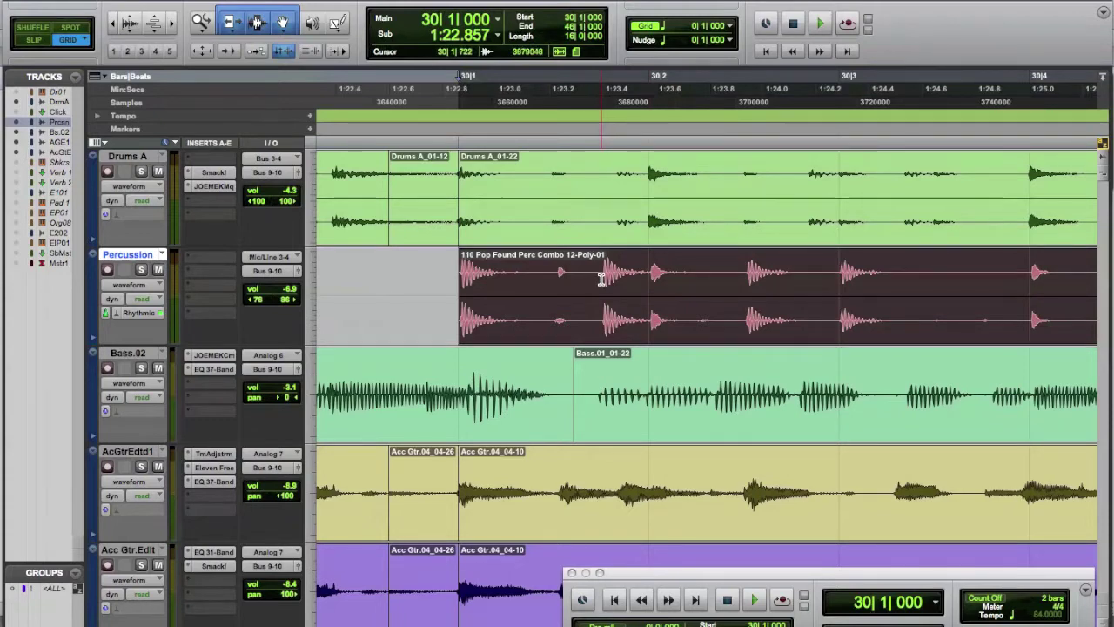
pyautogui.click(617, 240)
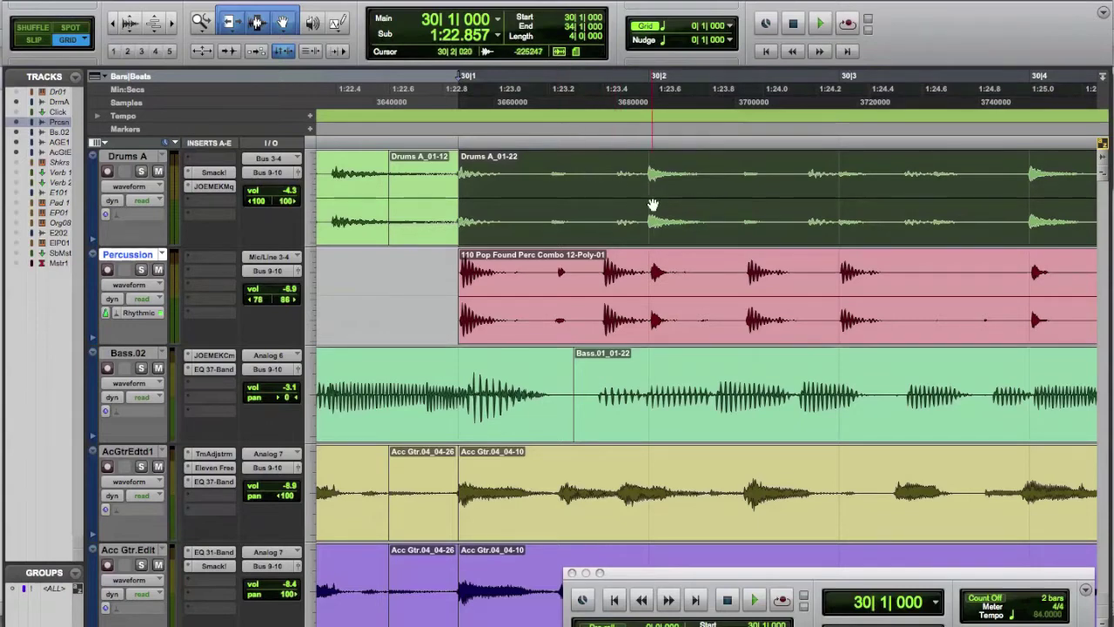
# In Beat Detective, set sensitivity to 22%, extract the Drums A groove and save it to the Groove Clipboard
pyautogui.click(344, 0)
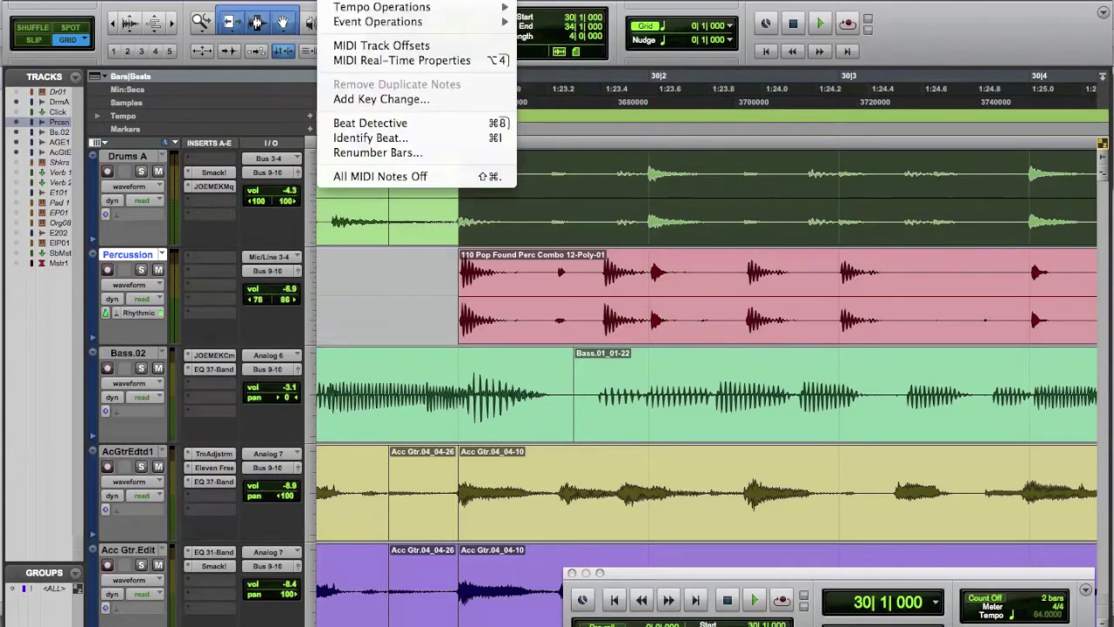
pyautogui.click(365, 125)
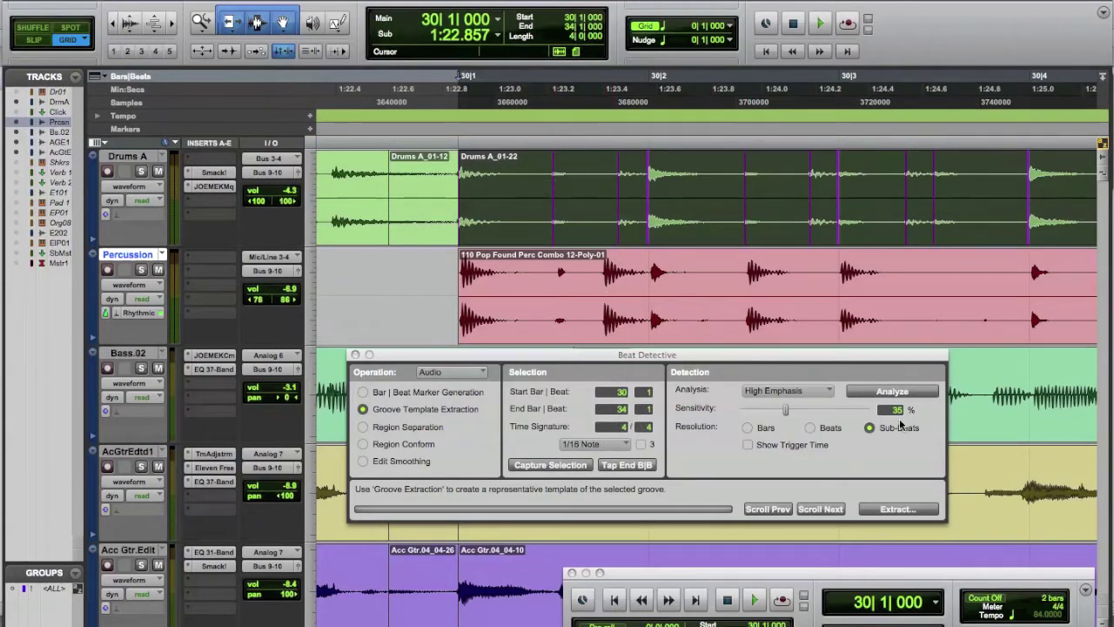
pyautogui.moveTo(786, 410); pyautogui.dragTo(745, 412)
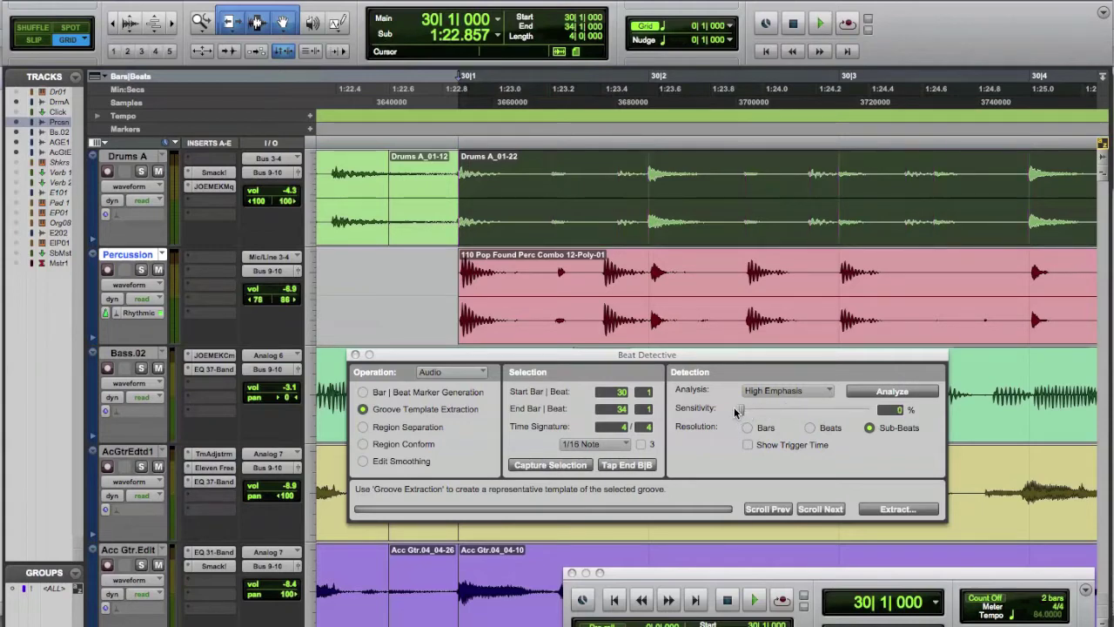
pyautogui.moveTo(745, 411); pyautogui.dragTo(772, 412)
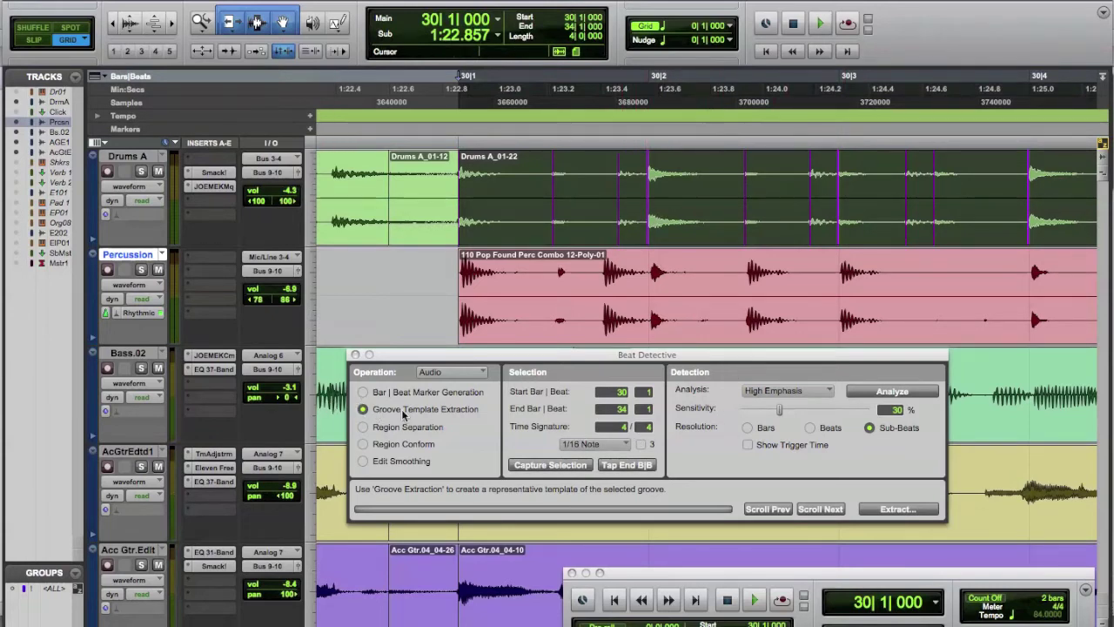
pyautogui.click(885, 510)
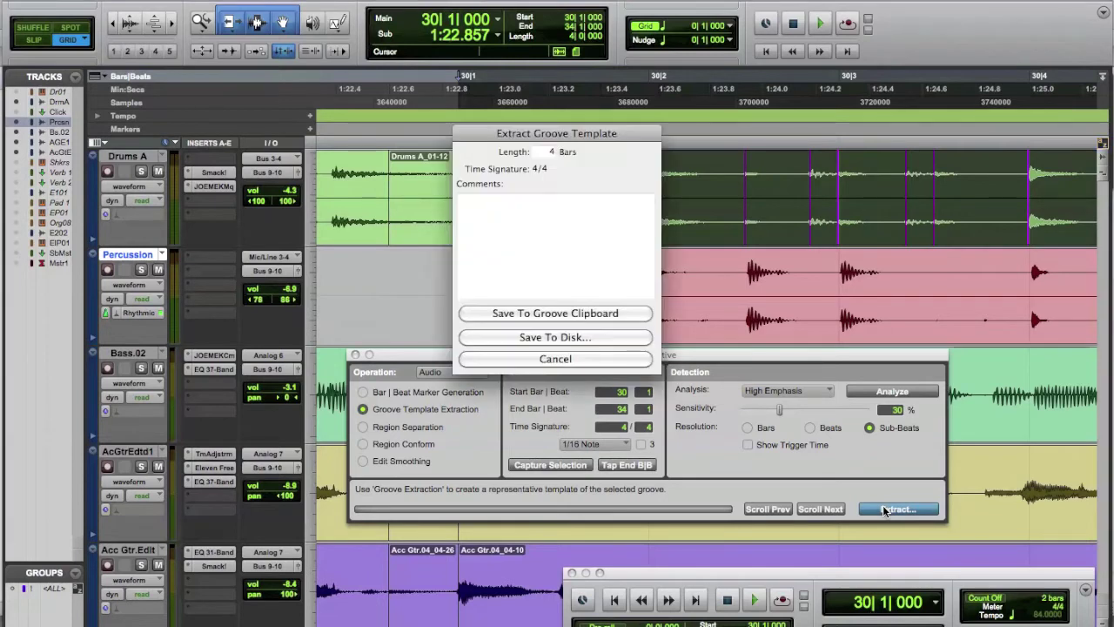
pyautogui.click(561, 314)
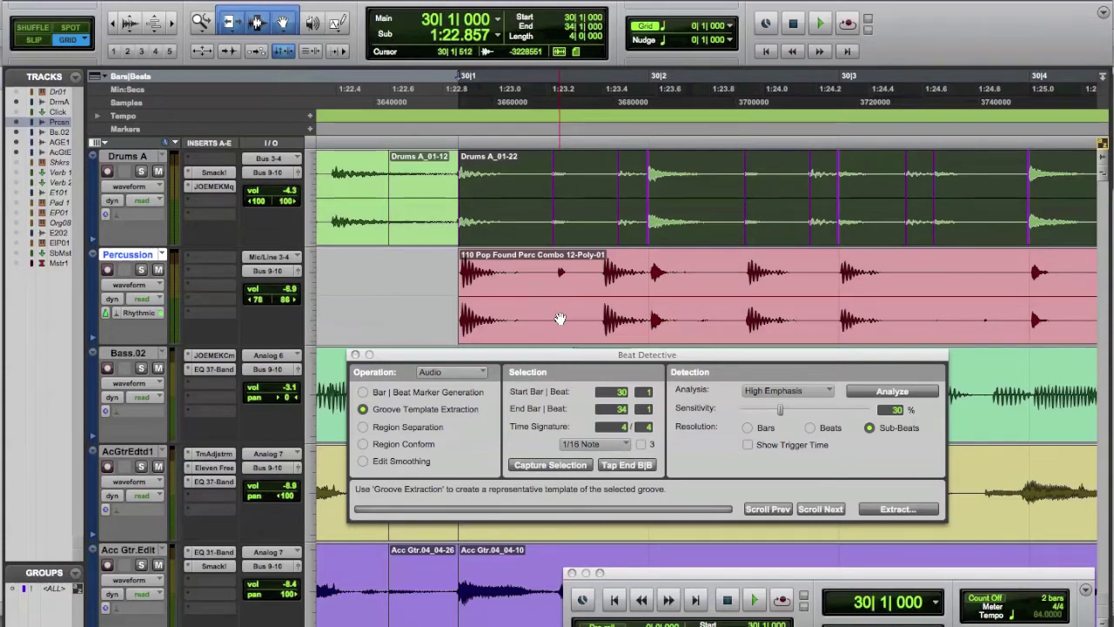
# Quantize the Percussion clip's Elastic Audio Events to the Groove Clipboard at 95% timing
pyautogui.click(355, 357)
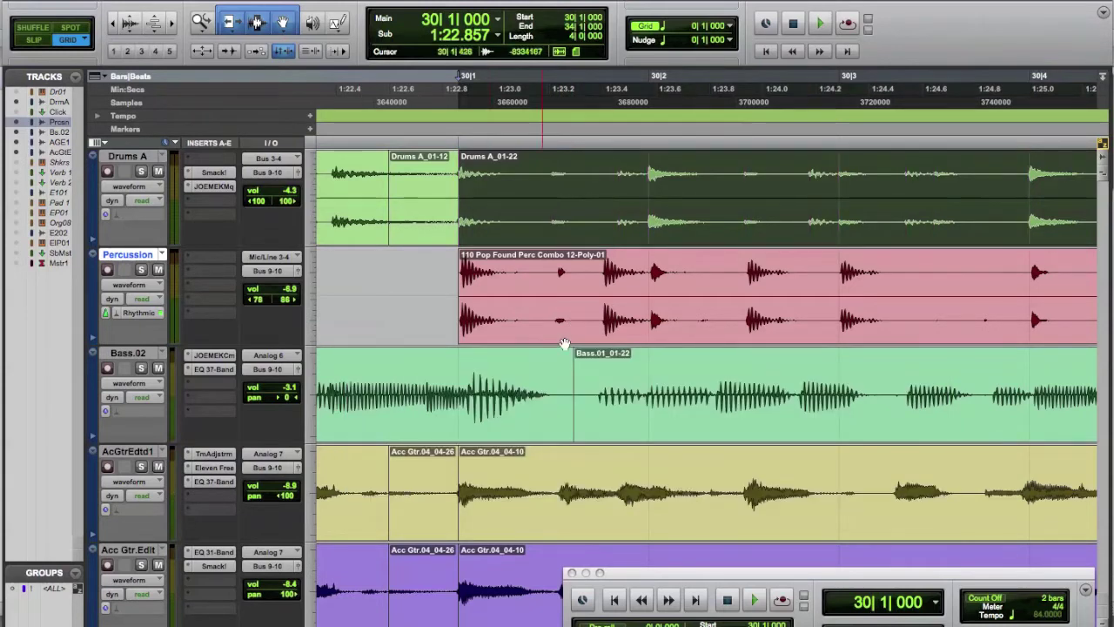
pyautogui.click(608, 334)
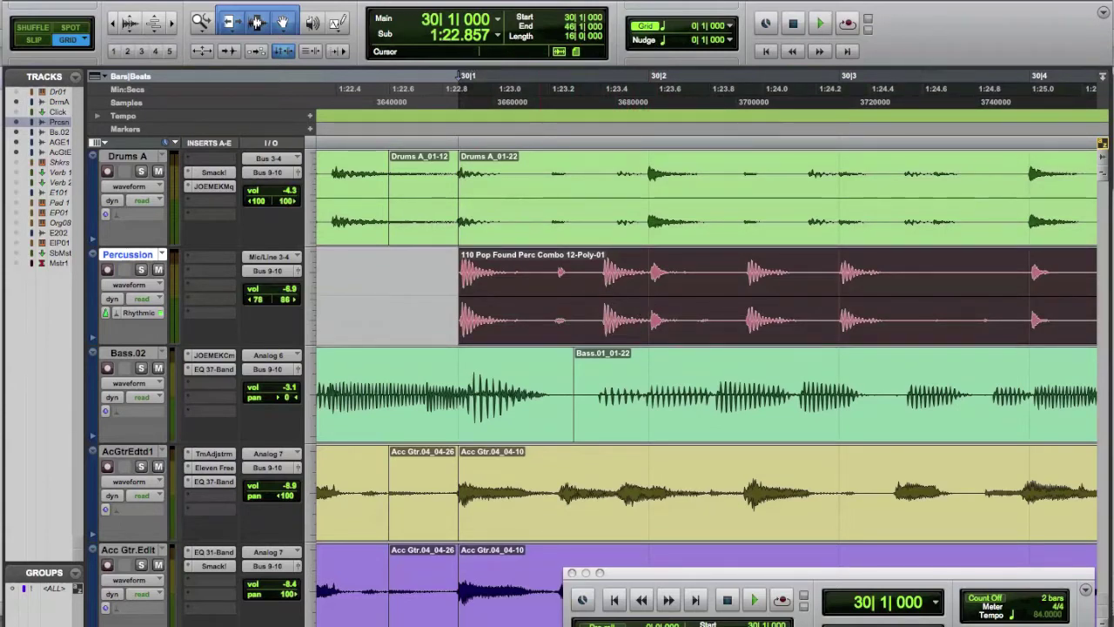
pyautogui.click(348, 0)
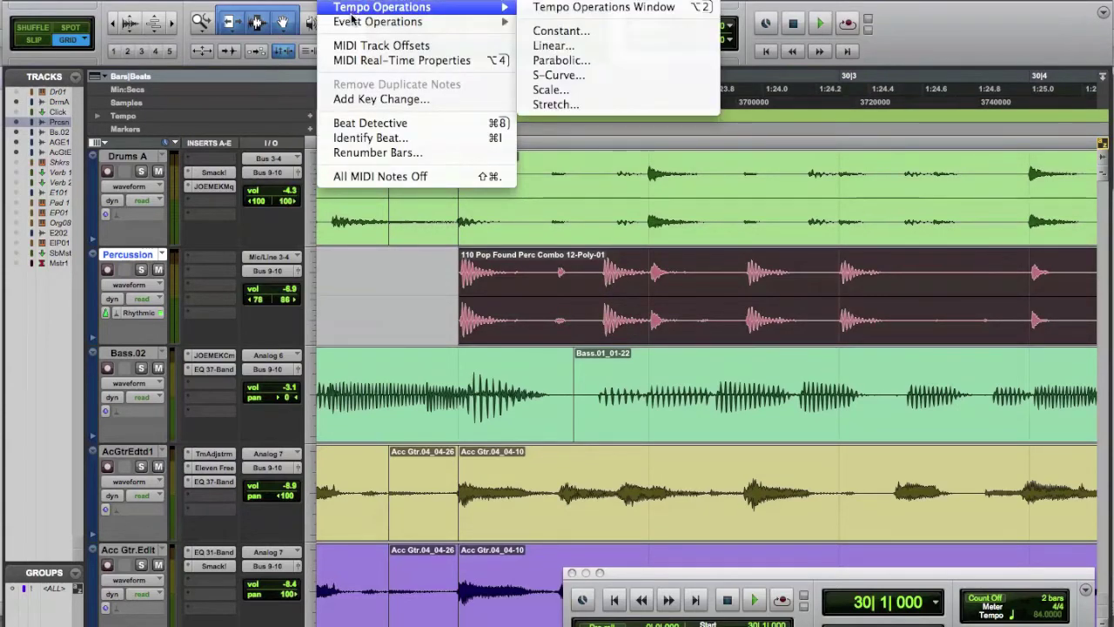
pyautogui.moveTo(351, 22)
pyautogui.click(547, 45)
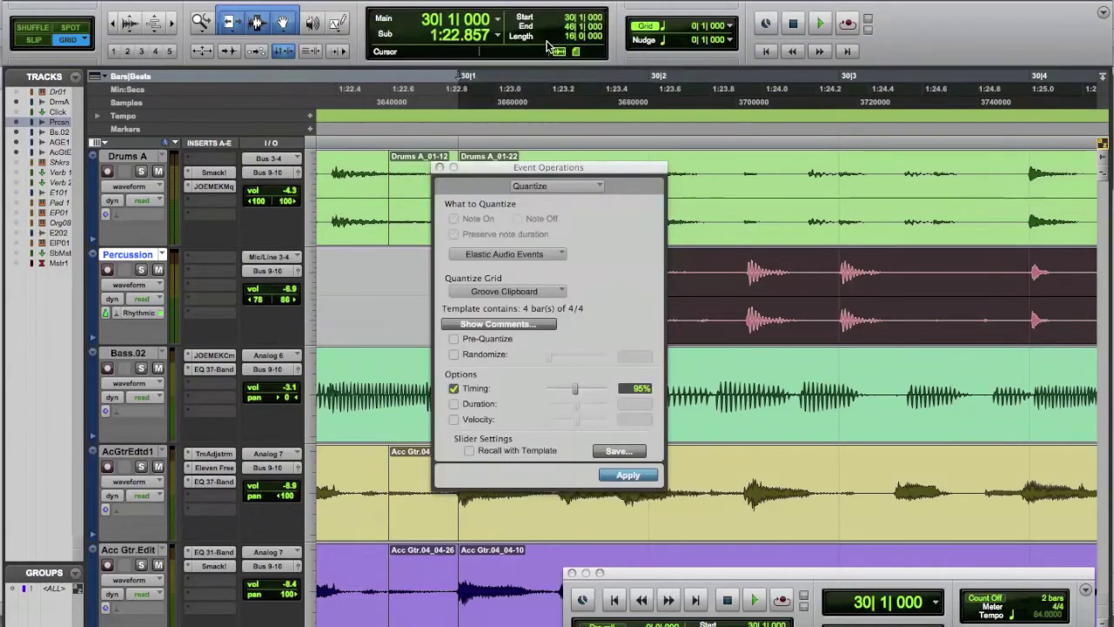
pyautogui.moveTo(592, 168); pyautogui.dragTo(456, 164)
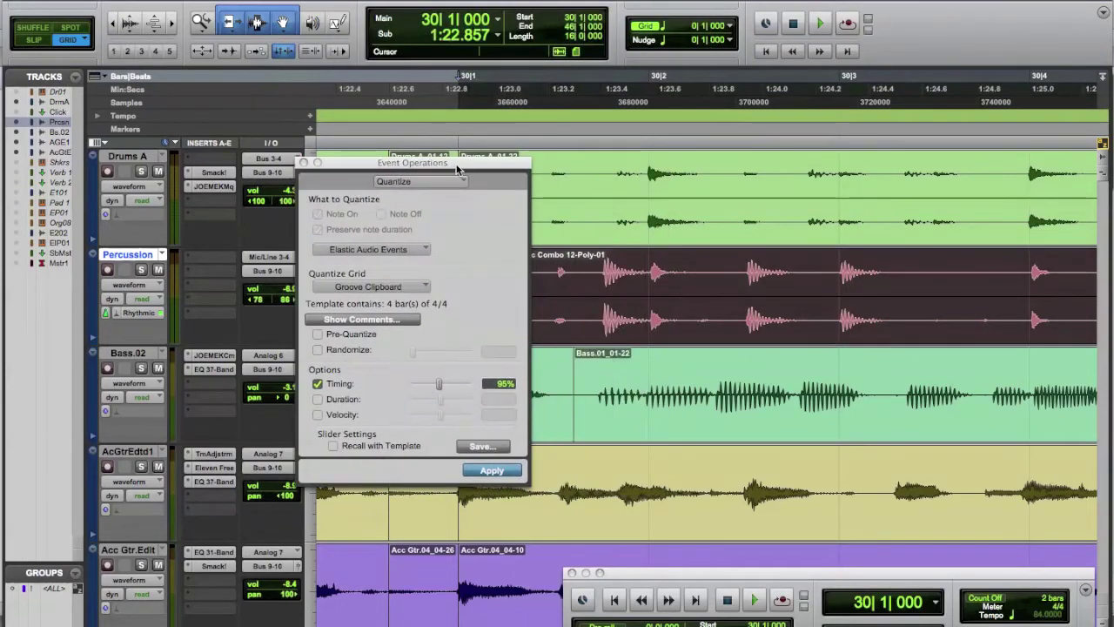
pyautogui.click(400, 249)
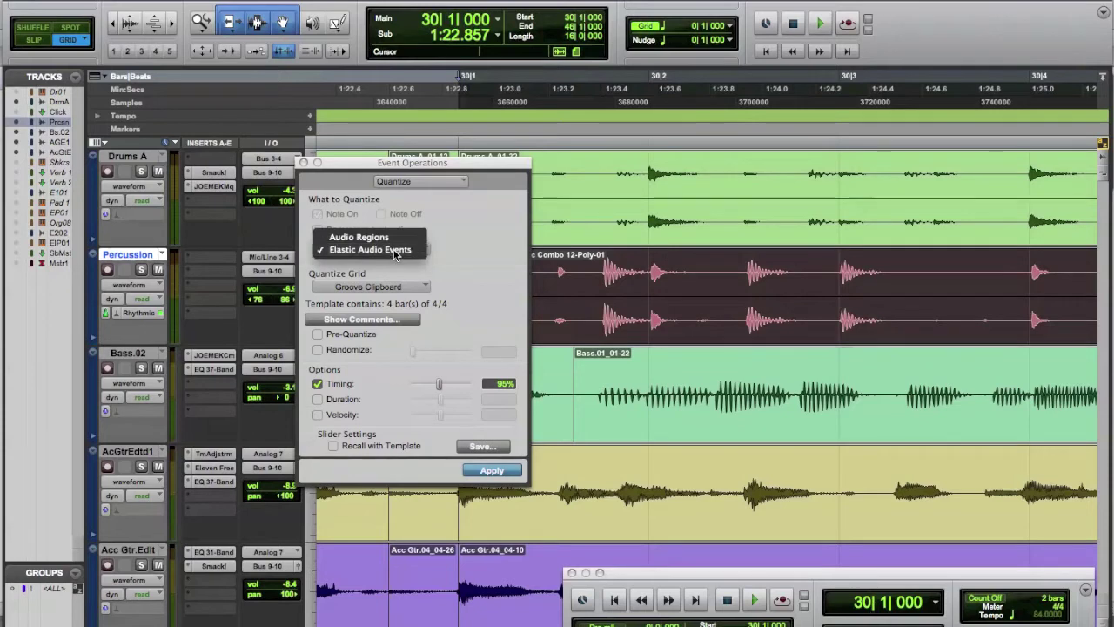
pyautogui.click(397, 251)
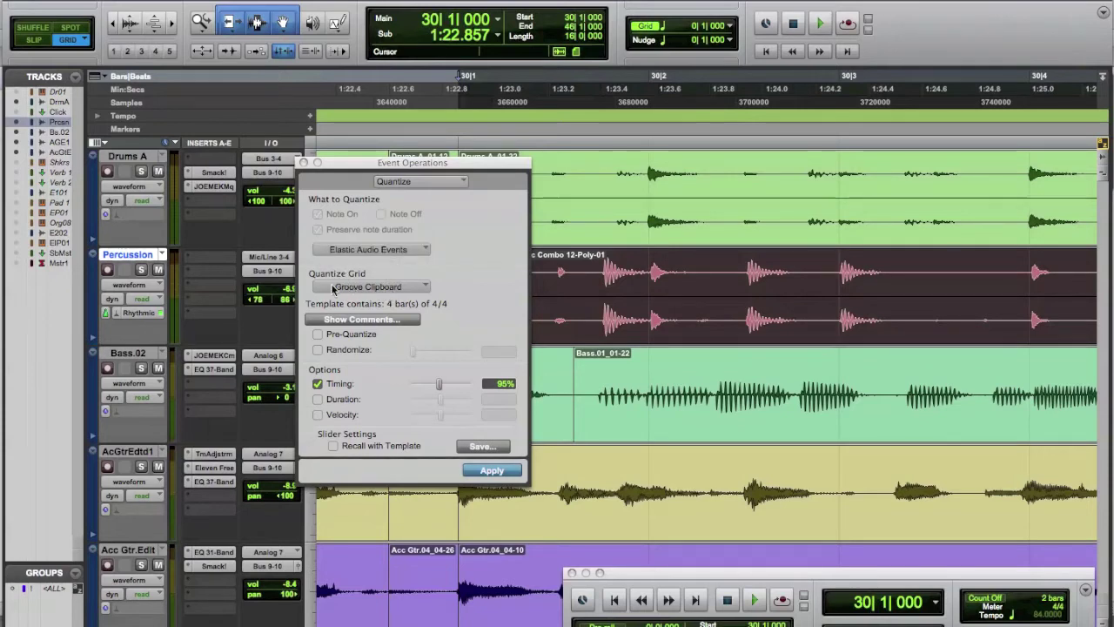
pyautogui.click(368, 289)
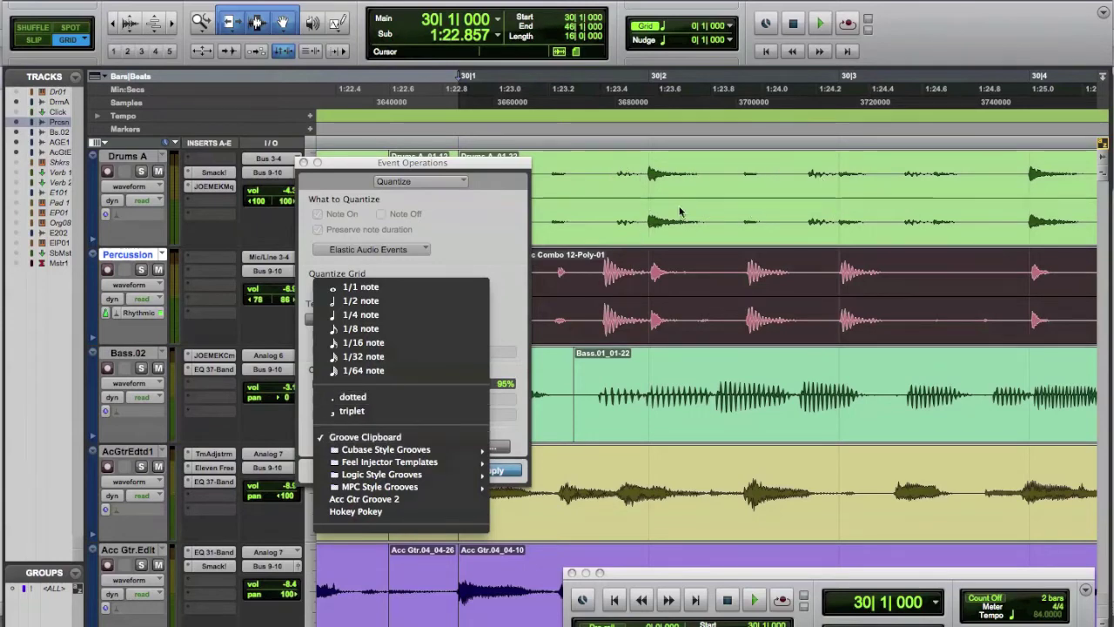
pyautogui.click(500, 456)
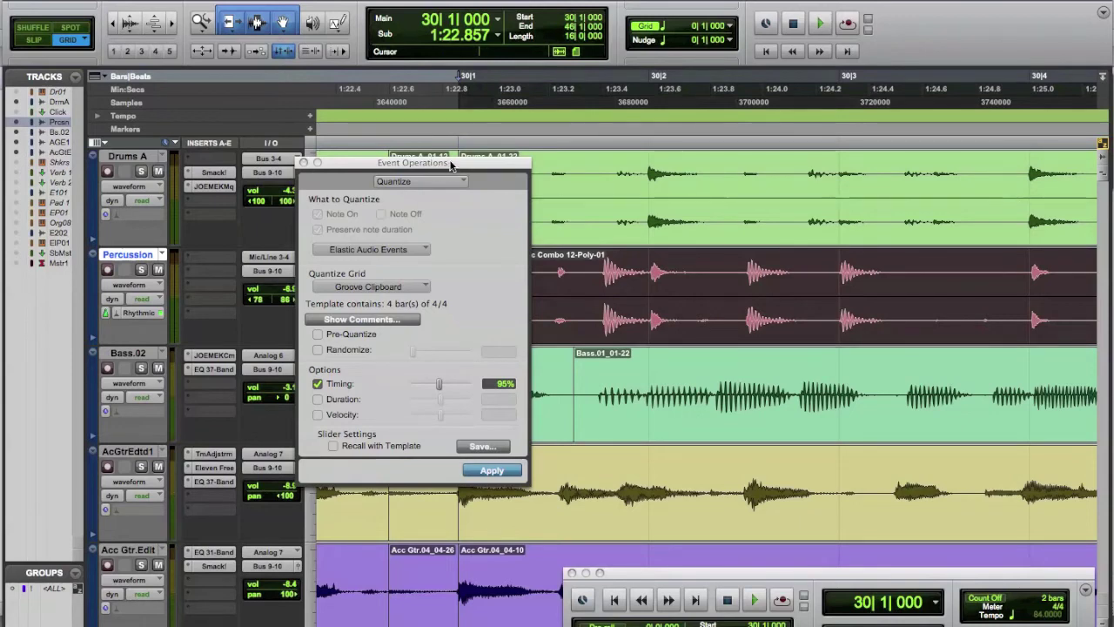
pyautogui.moveTo(452, 164); pyautogui.dragTo(341, 216)
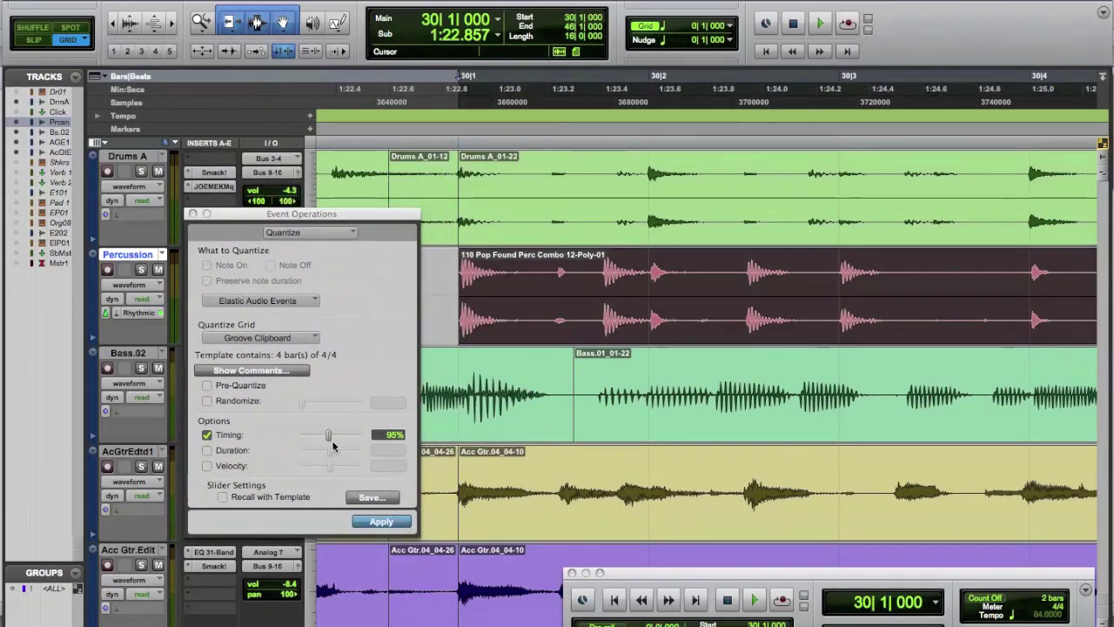
pyautogui.click(379, 522)
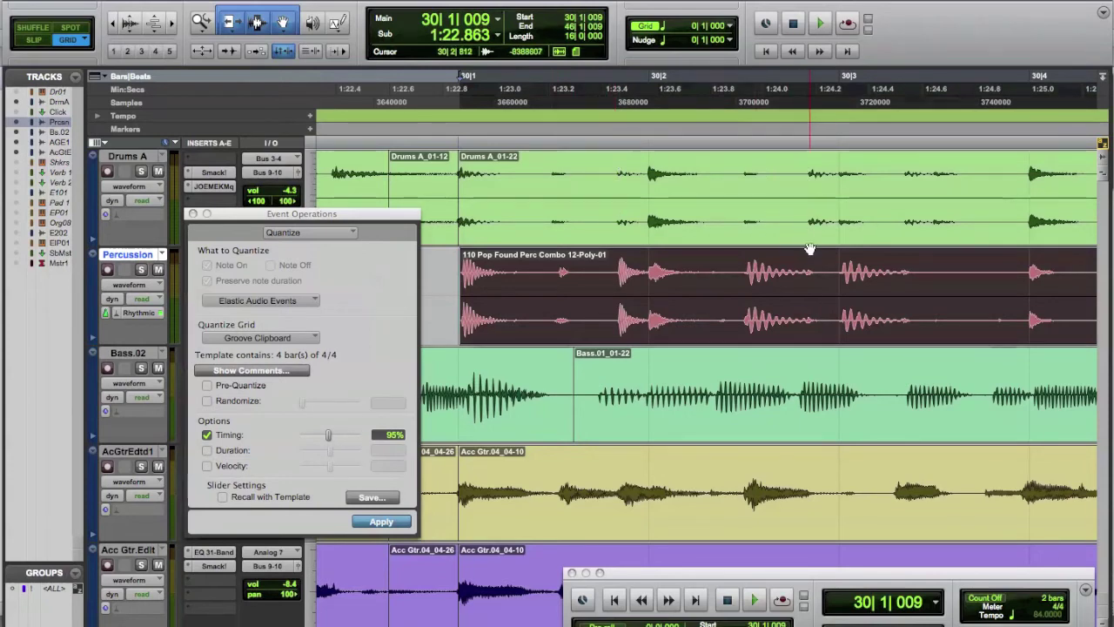
# Play back the groove-quantized percussion, stop, and close the quantize window
pyautogui.press('space')
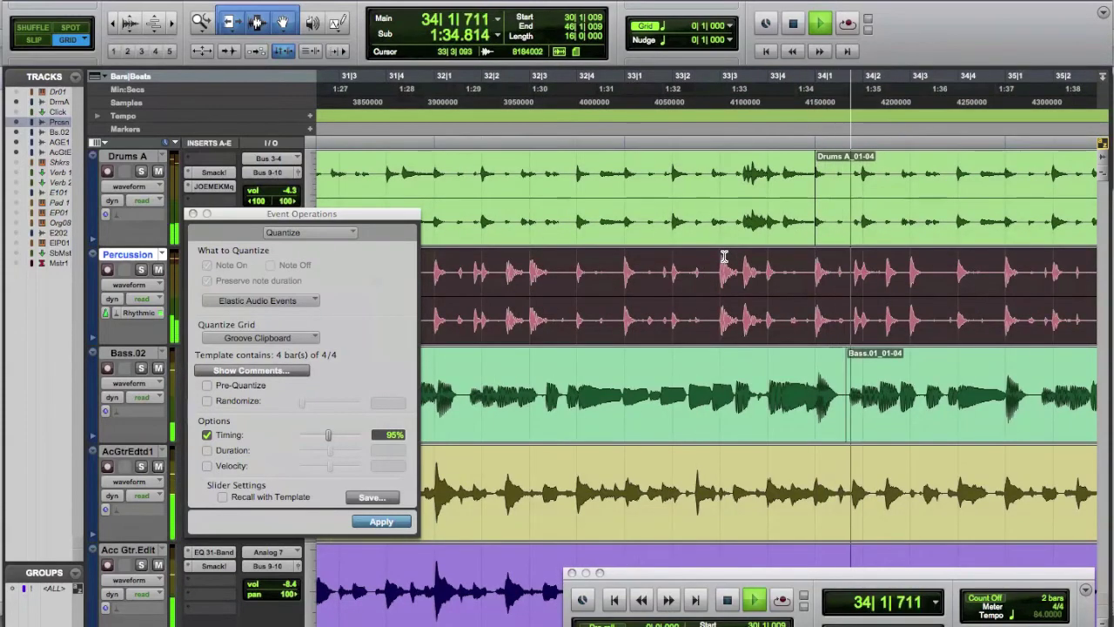
pyautogui.press('space')
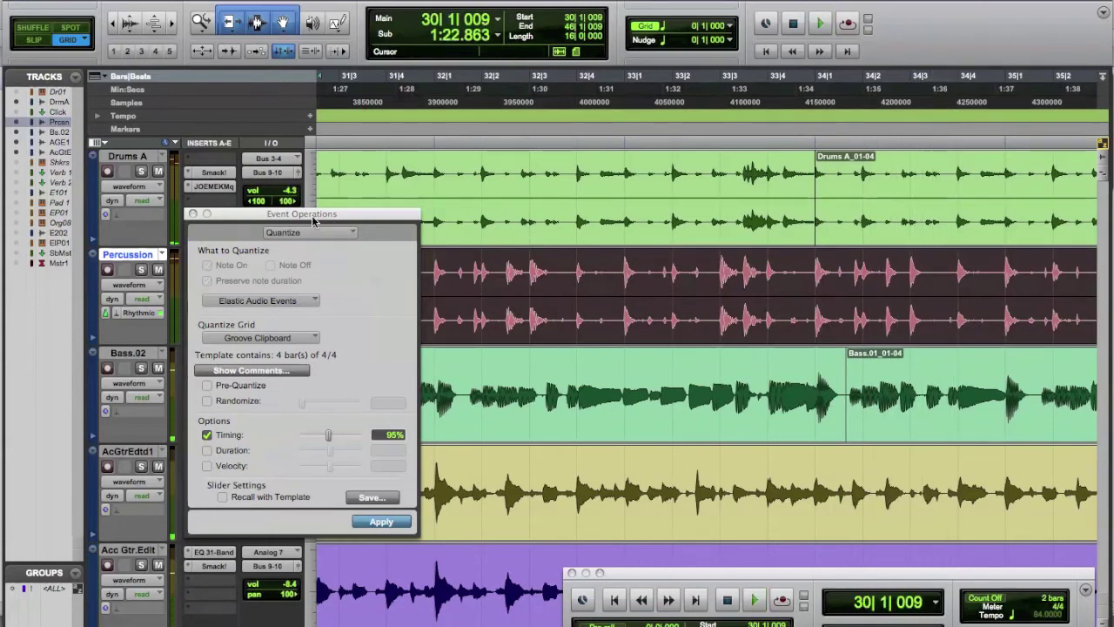
pyautogui.moveTo(314, 218); pyautogui.dragTo(772, 236)
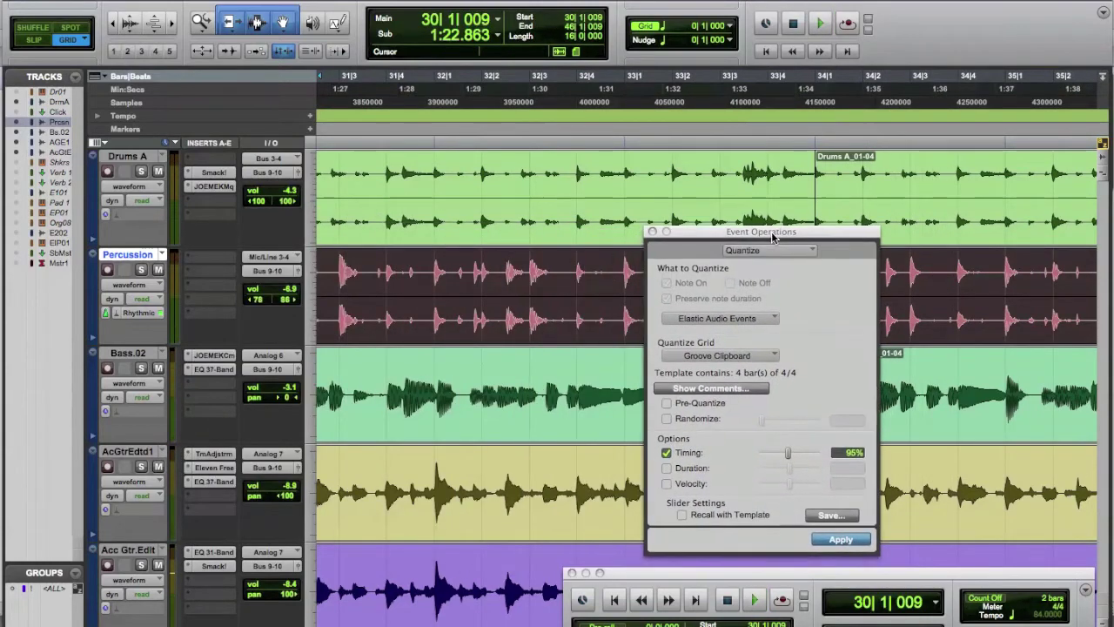
pyautogui.click(652, 233)
pyautogui.press('super+bracketleft')
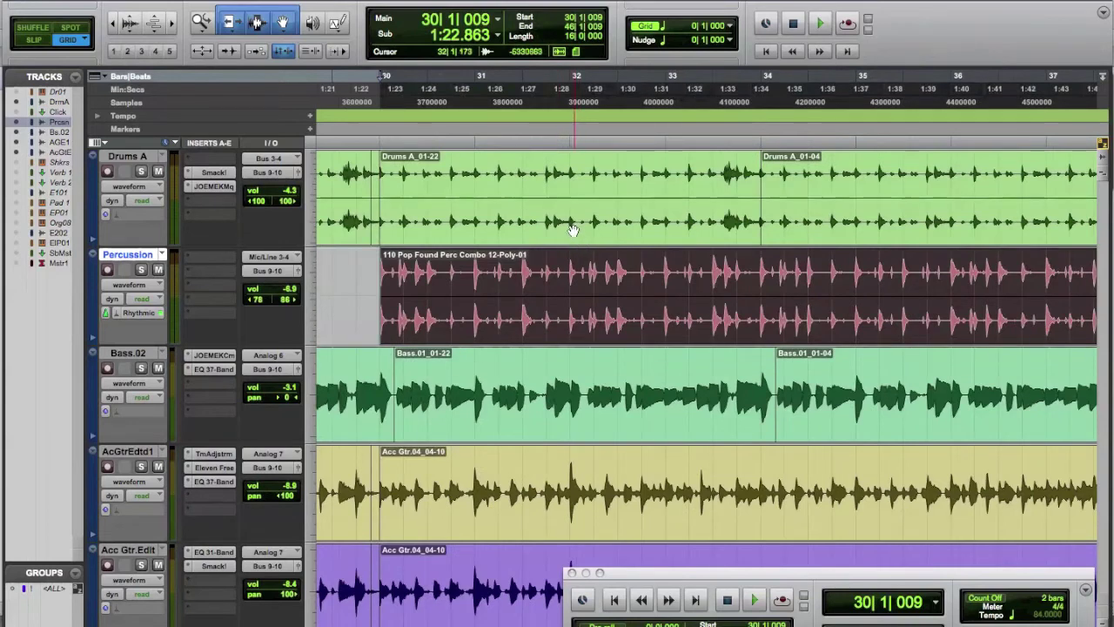
pyautogui.click(561, 233)
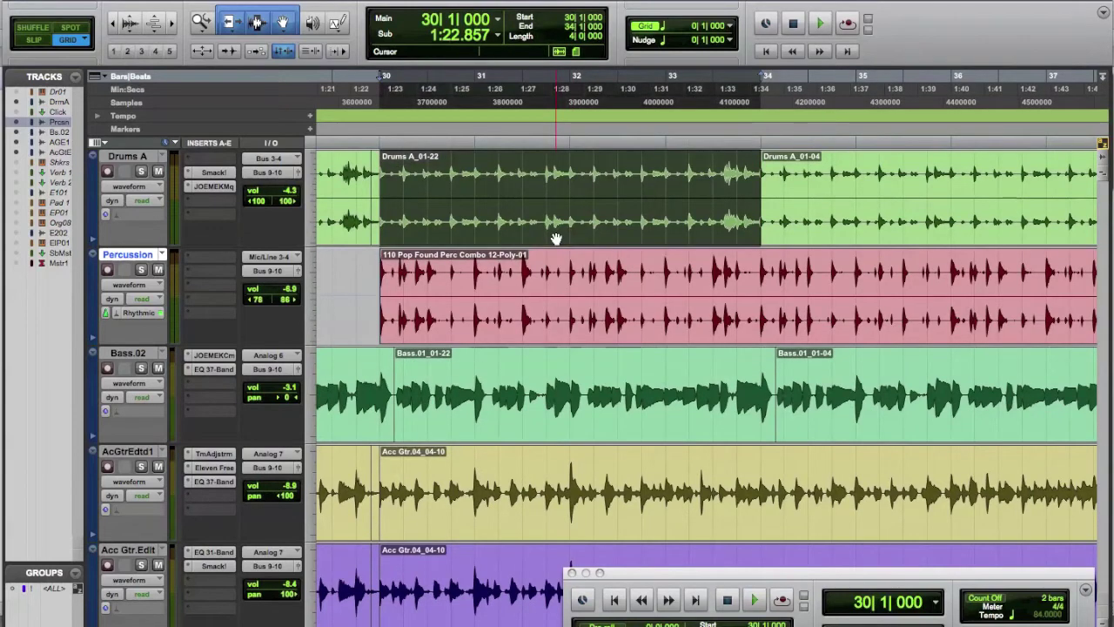
pyautogui.hscroll(-3, 331, 267)
pyautogui.click(340, 269)
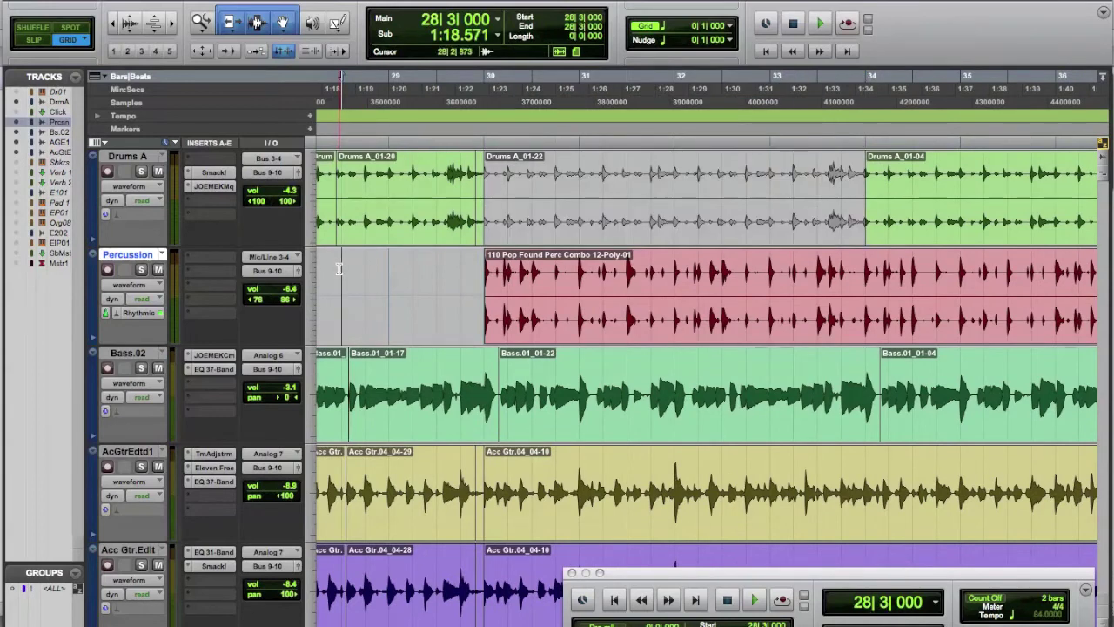
pyautogui.press('space')
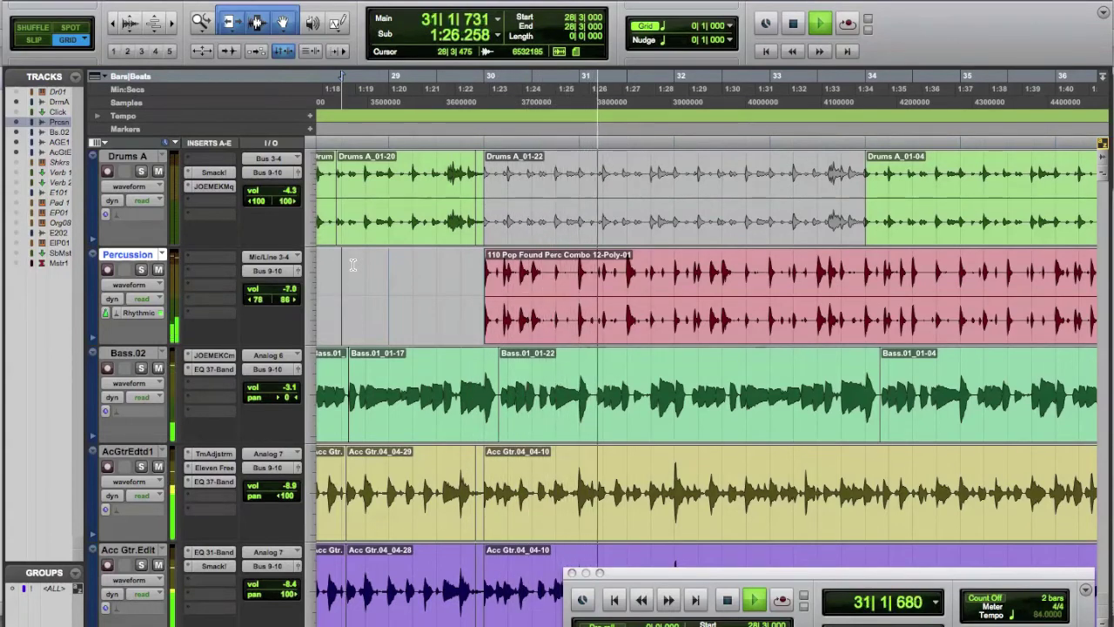
pyautogui.press('space')
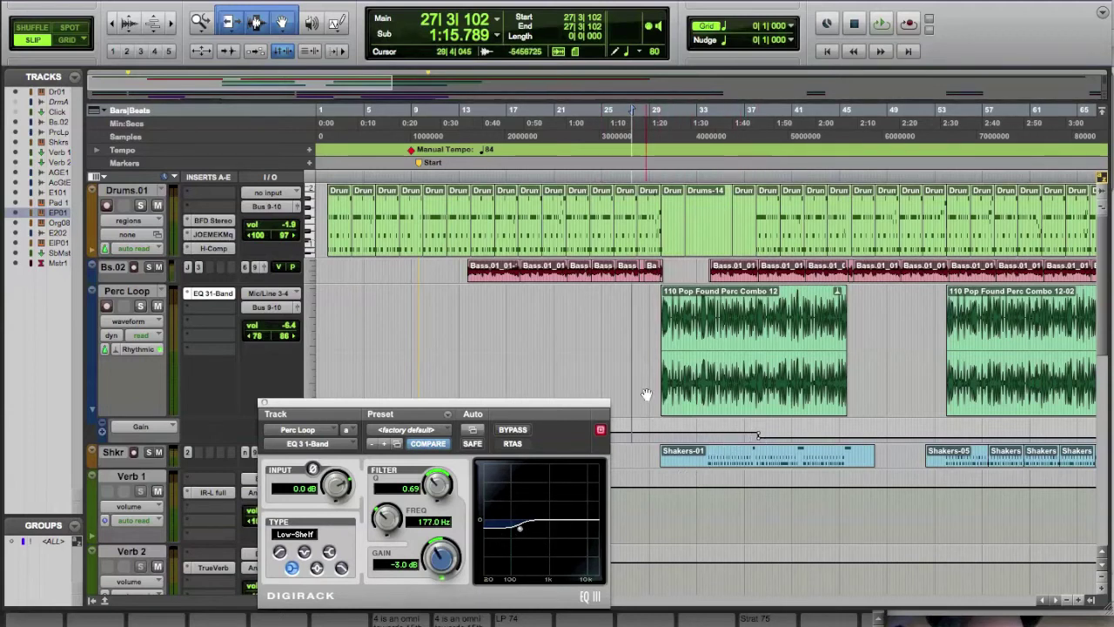
# Start playback to hear the EQ'd Perc Loop alongside the drums
pyautogui.press('space')
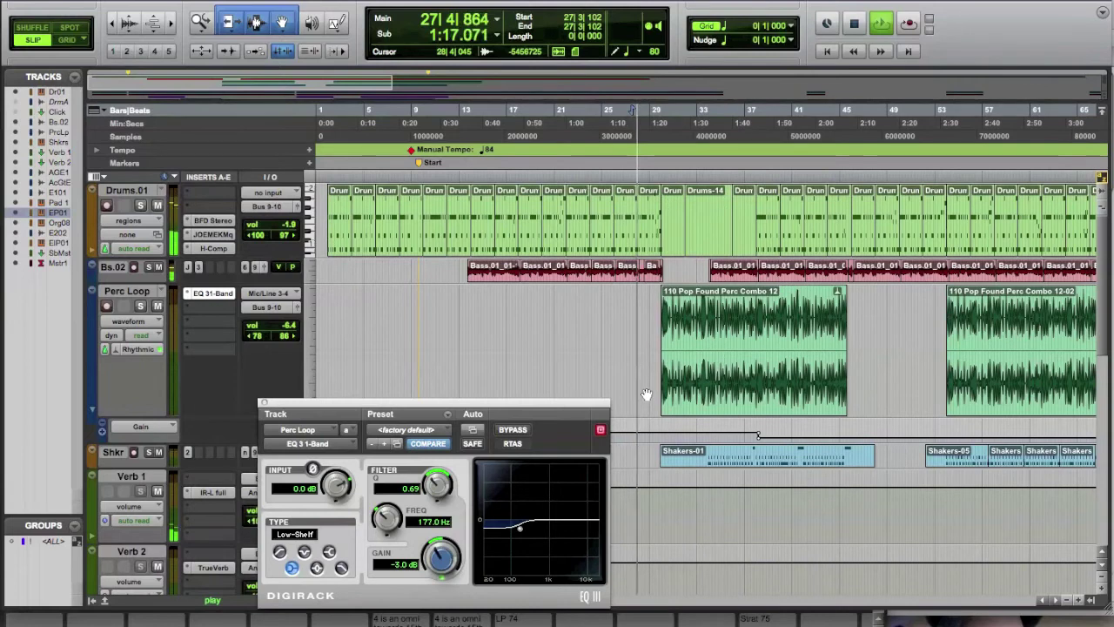